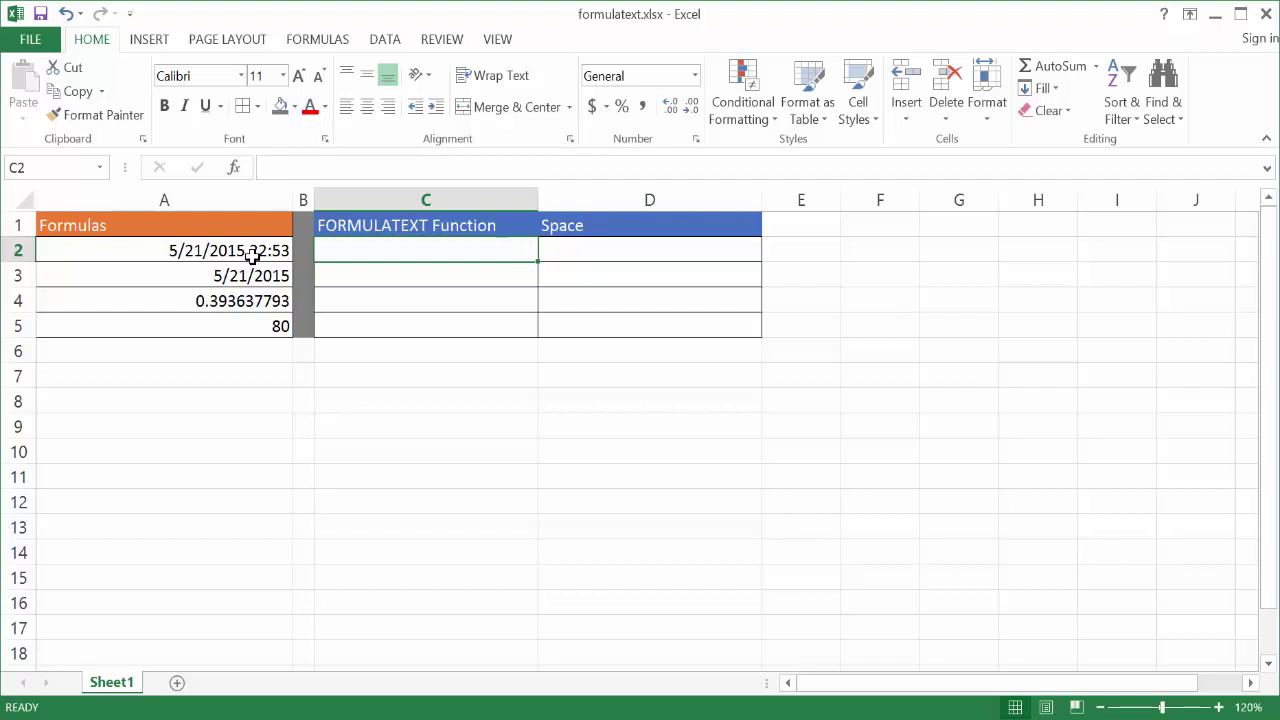
# Review the formulas behind cells A2 through A5.
pyautogui.click(252, 255)
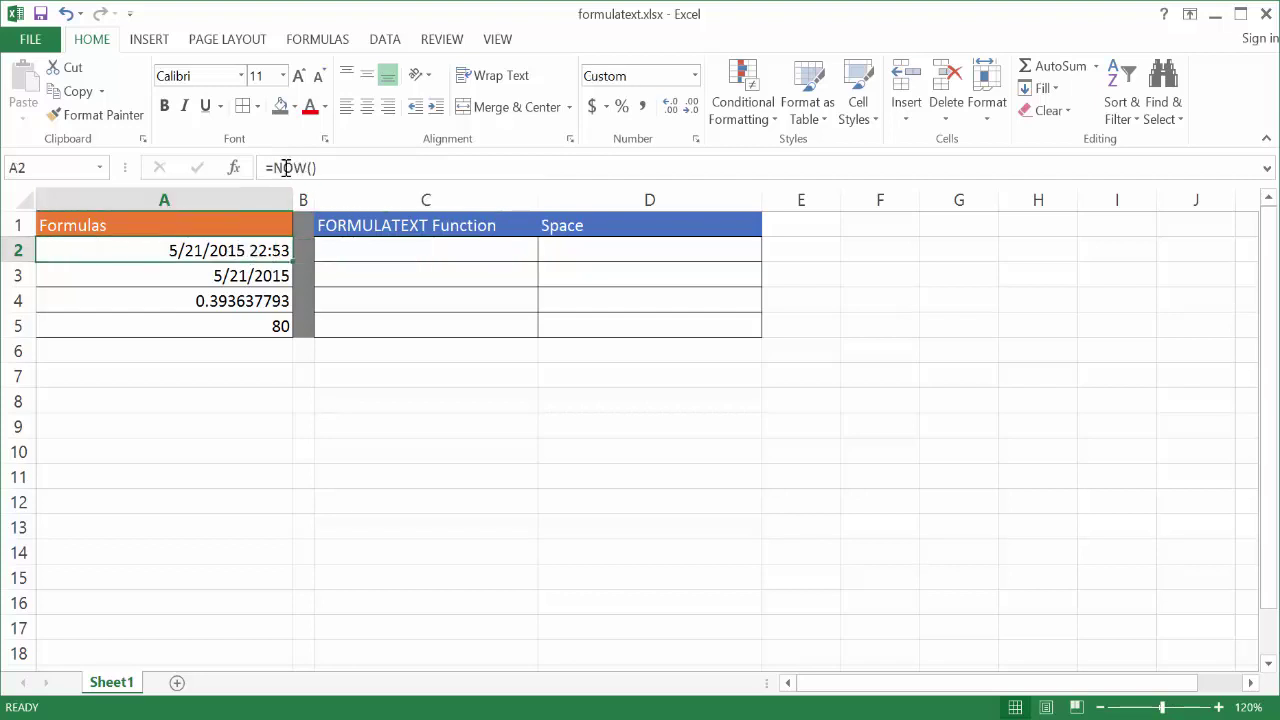
pyautogui.click(260, 282)
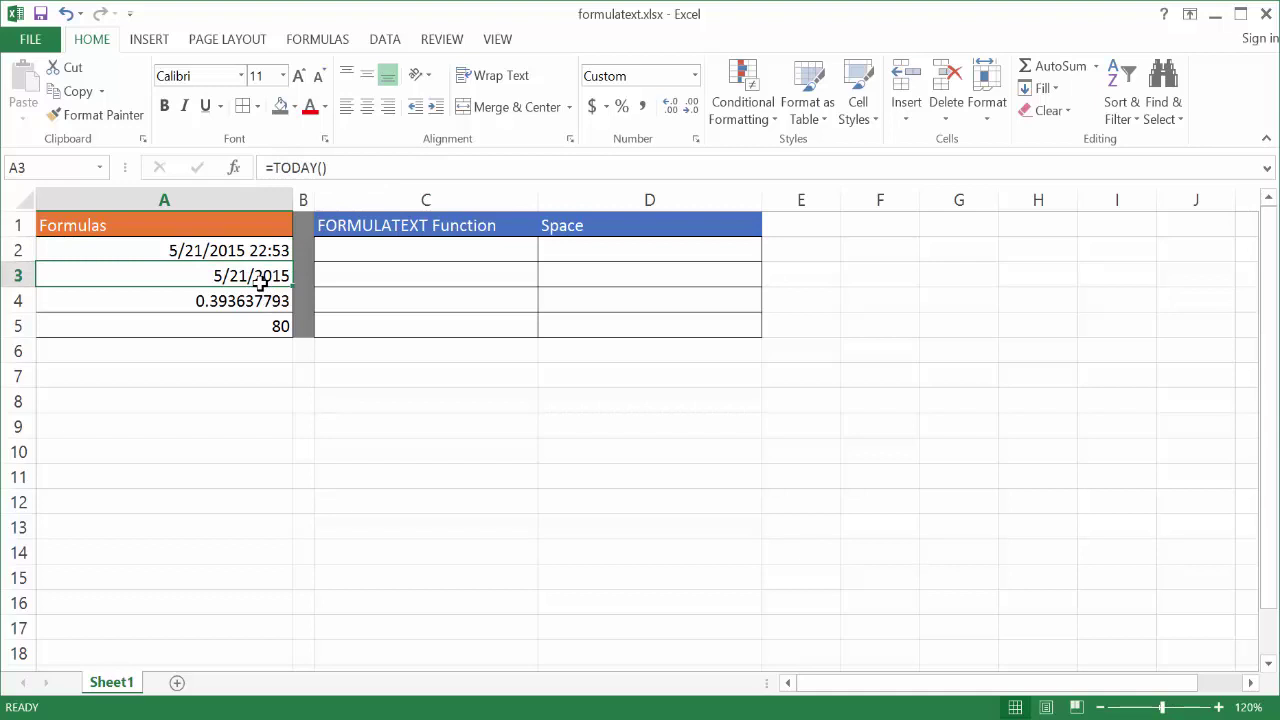
pyautogui.click(246, 296)
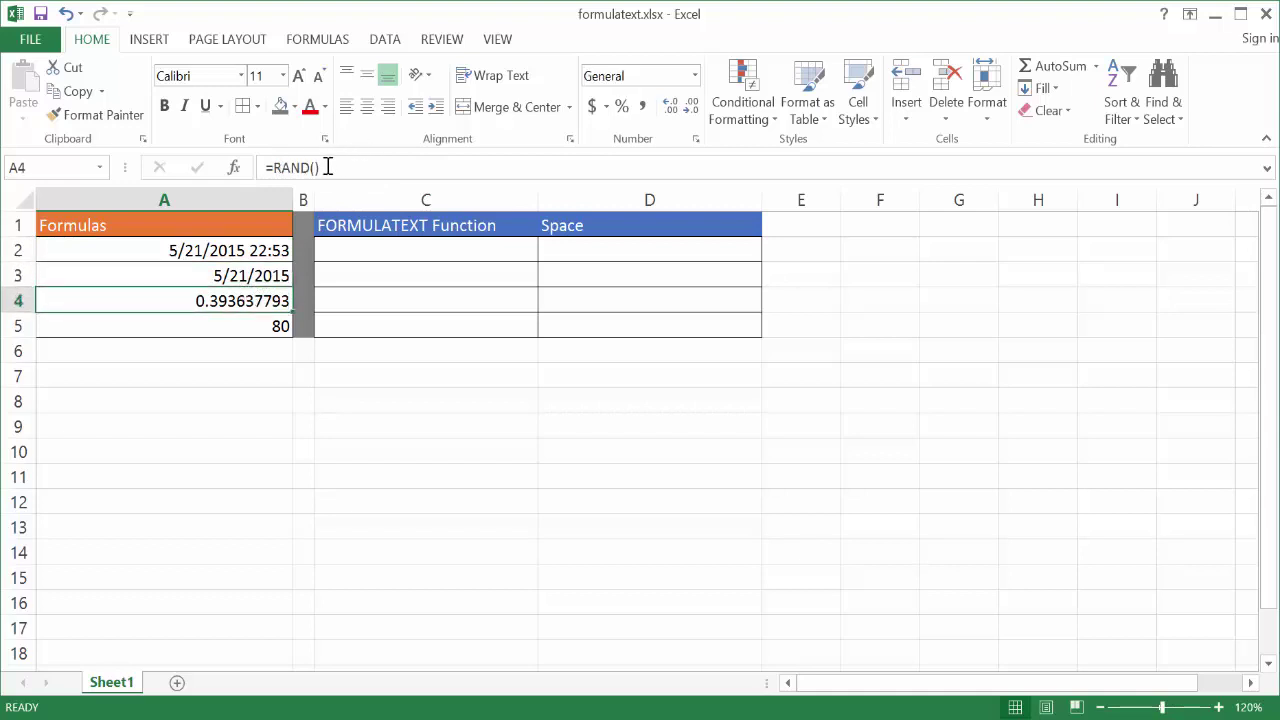
pyautogui.click(251, 329)
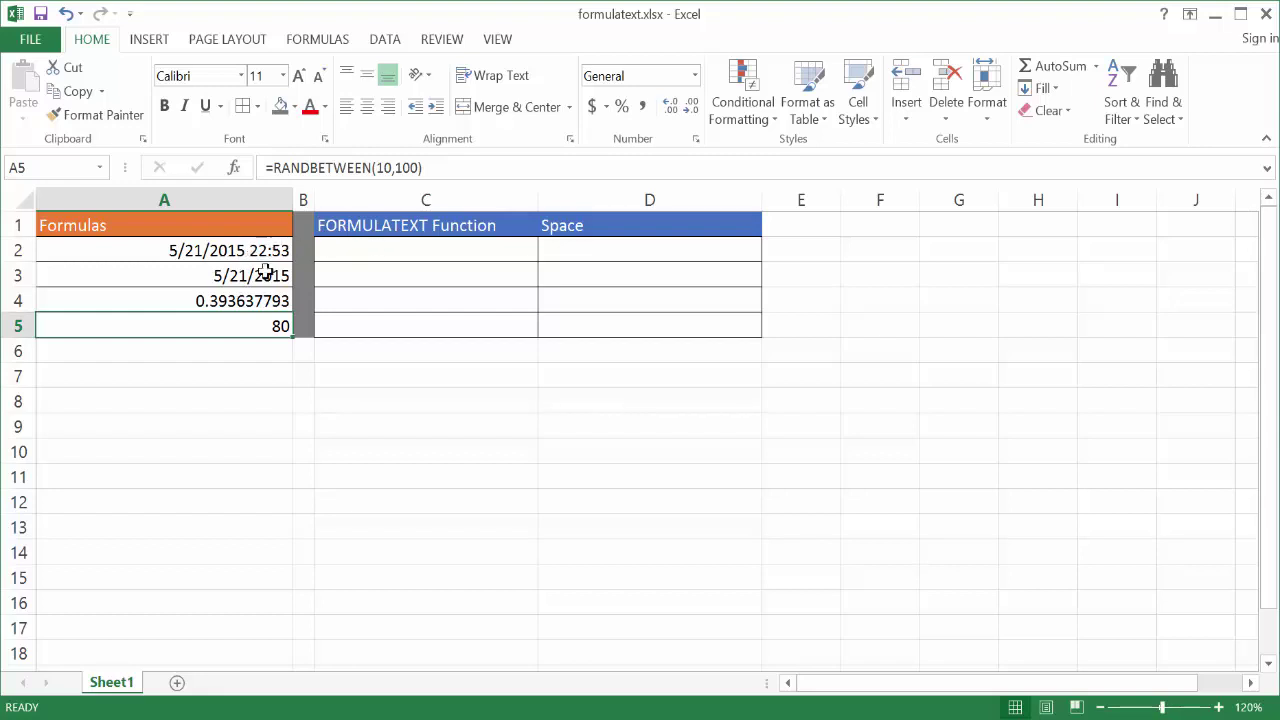
# Enter =FORMULATEXT(A2) in C2 and compare its result with A2's =NOW() formula.
pyautogui.click(353, 246)
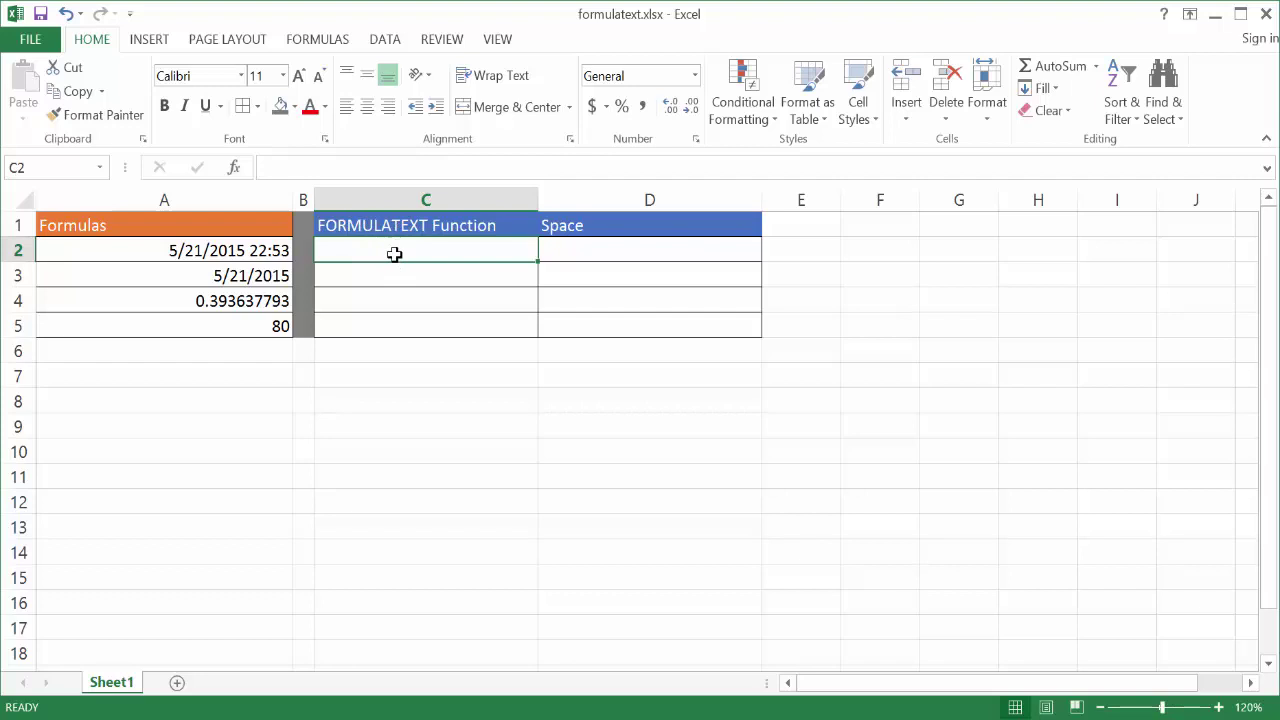
pyautogui.write('=form')
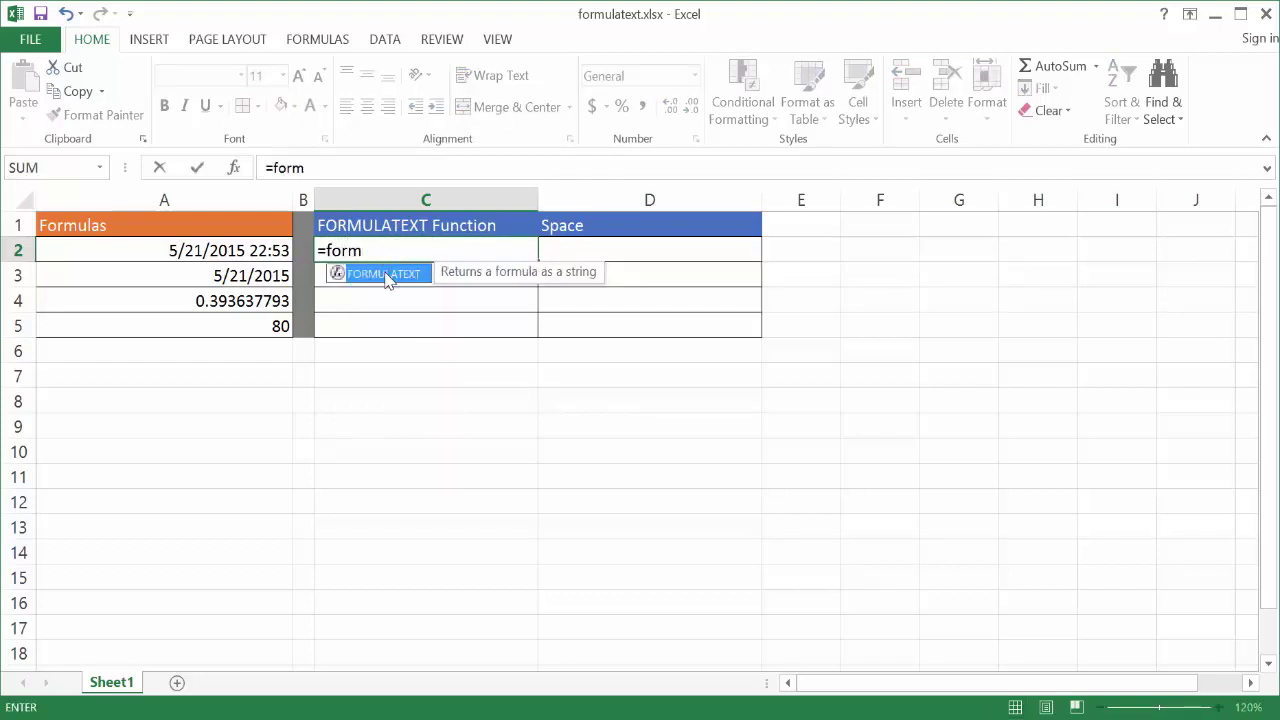
pyautogui.doubleClick(383, 274)
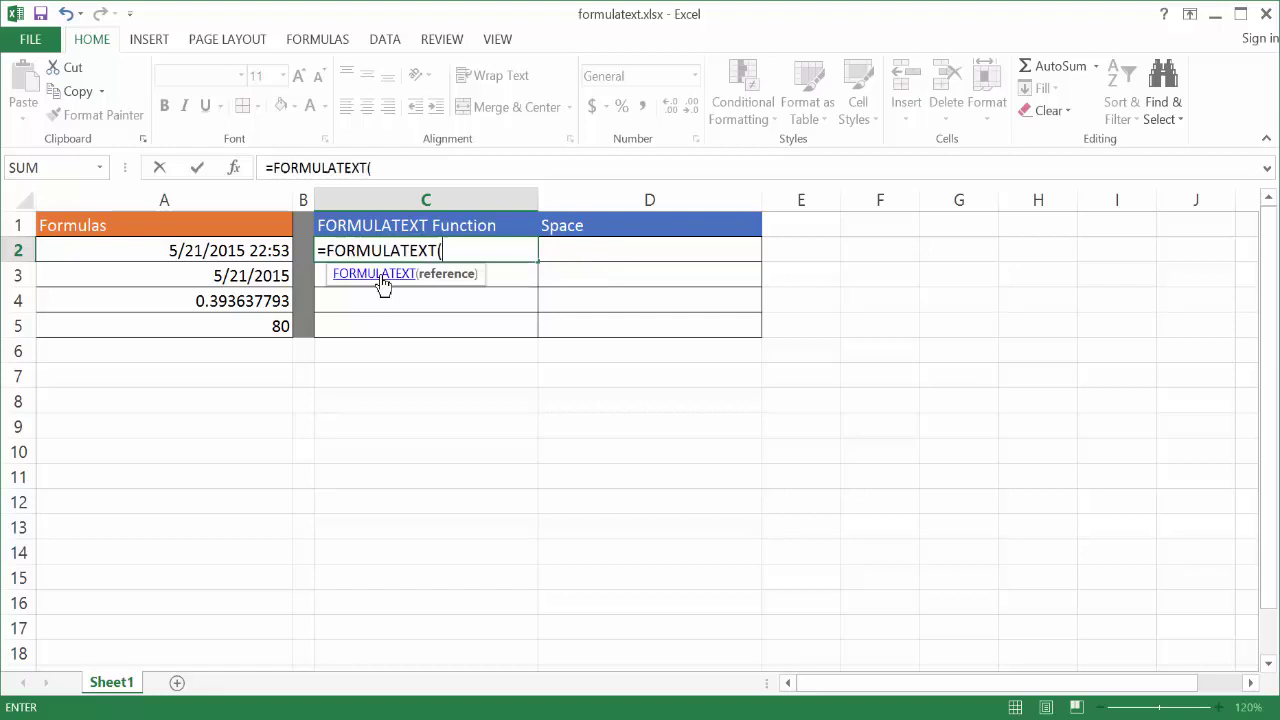
pyautogui.click(200, 251)
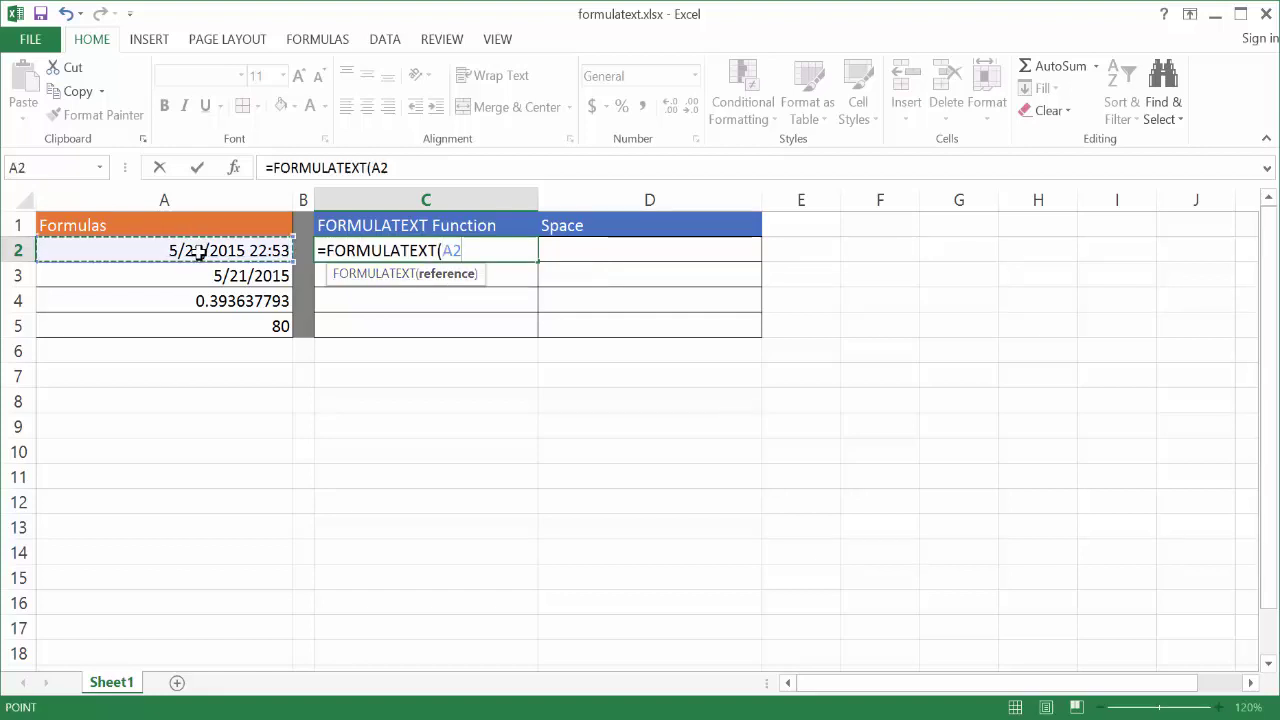
pyautogui.press('Return')
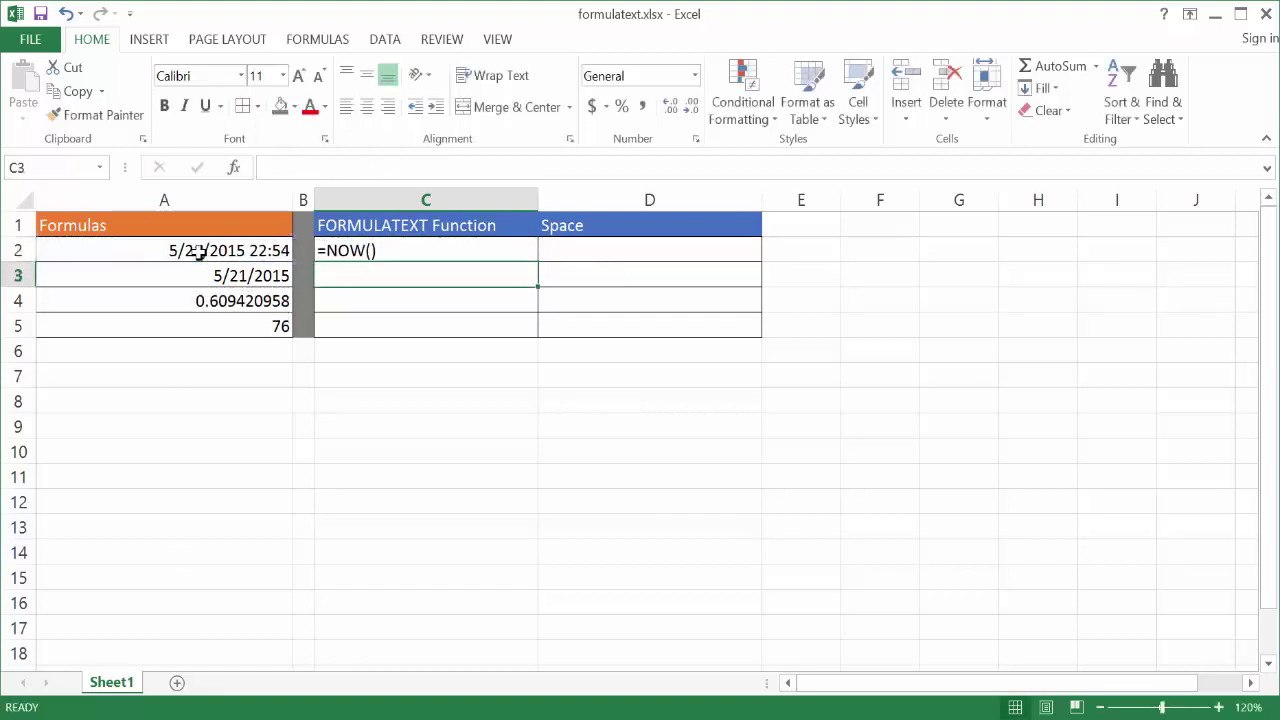
pyautogui.click(368, 250)
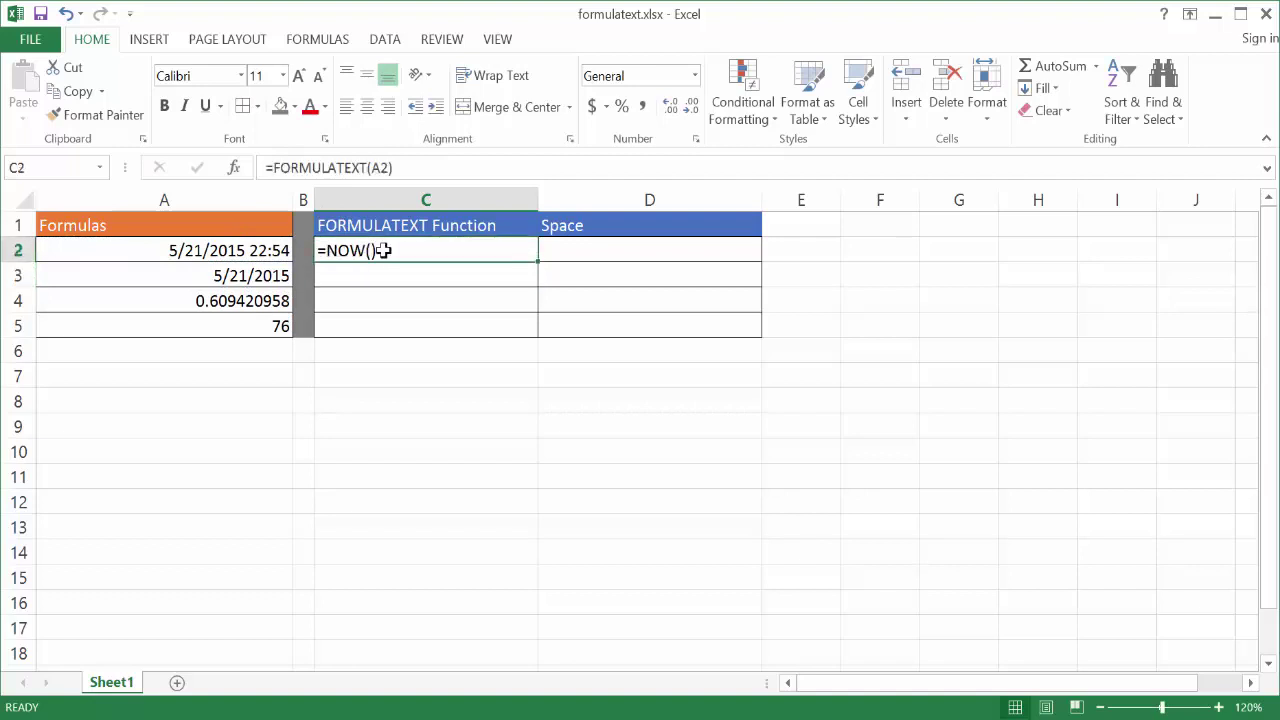
pyautogui.click(241, 251)
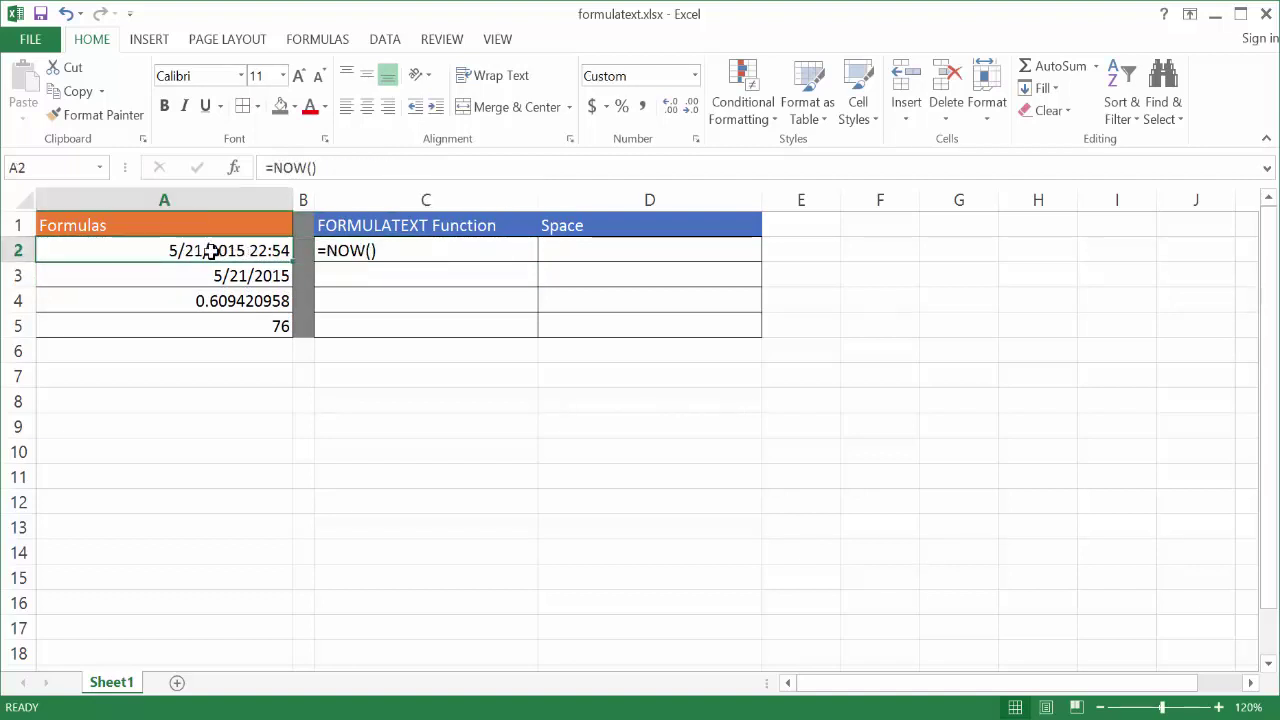
pyautogui.click(431, 252)
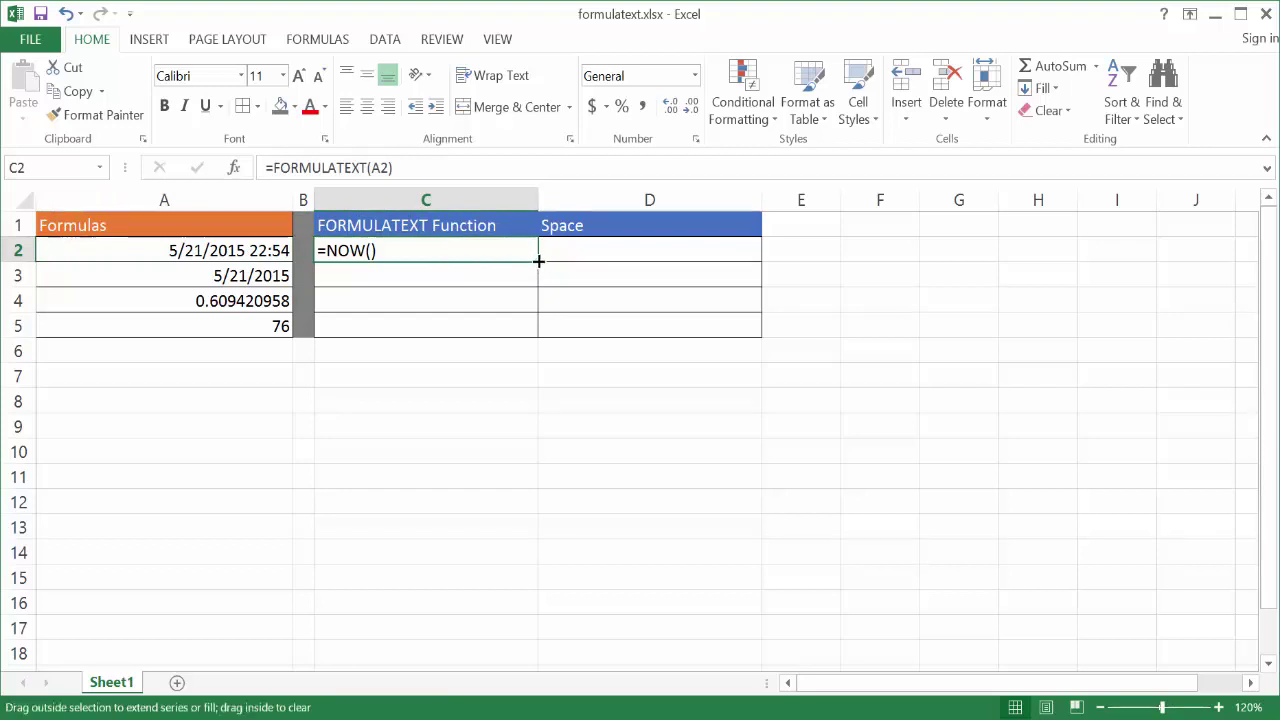
# Fill C2's FORMULATEXT formula down to C5 and check C3 through C5.
pyautogui.moveTo(538, 261); pyautogui.dragTo(526, 338)
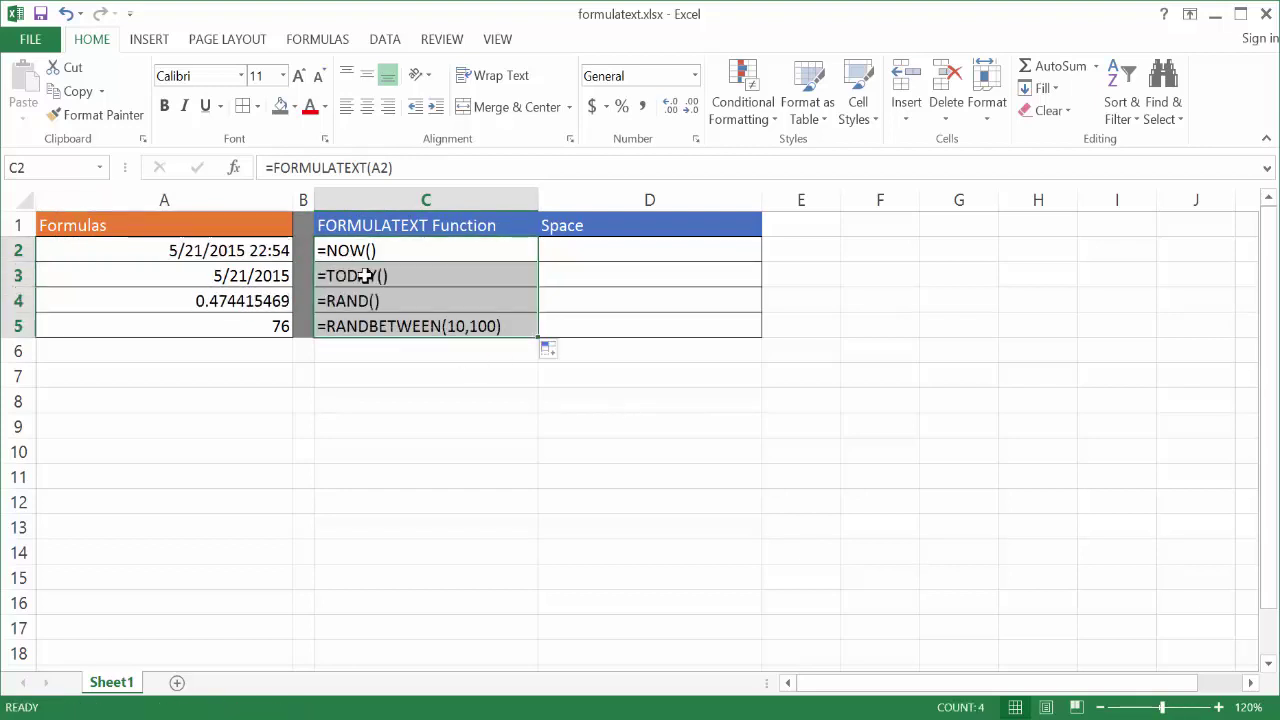
pyautogui.click(364, 277)
pyautogui.click(365, 298)
pyautogui.click(367, 322)
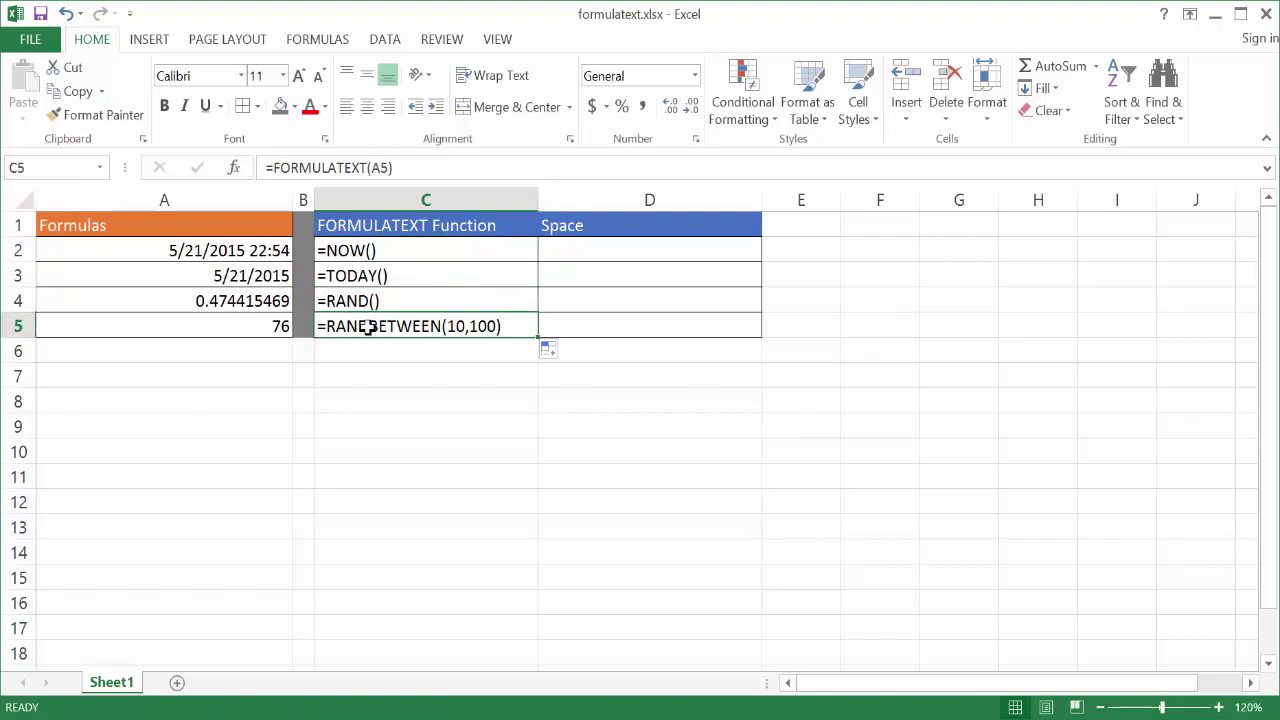
# Compare against the source formulas in A2 through A5, ending on A2.
pyautogui.click(230, 252)
pyautogui.click(229, 278)
pyautogui.click(229, 308)
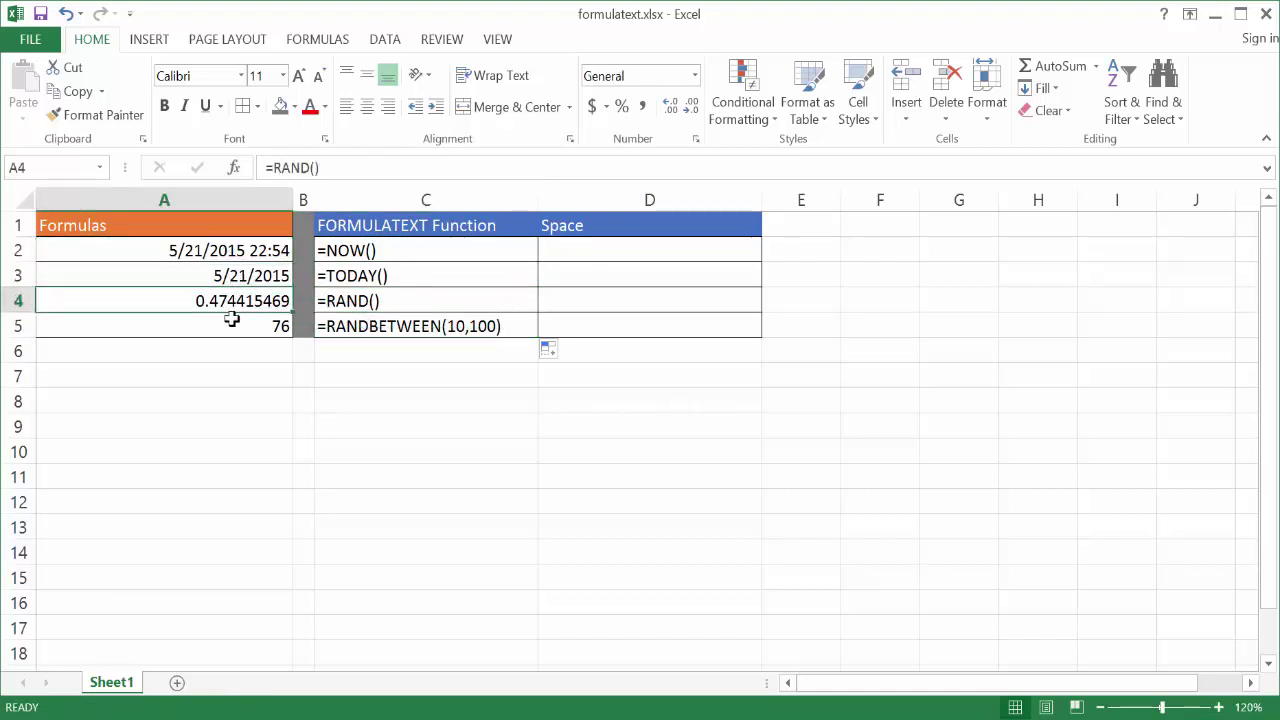
pyautogui.click(232, 327)
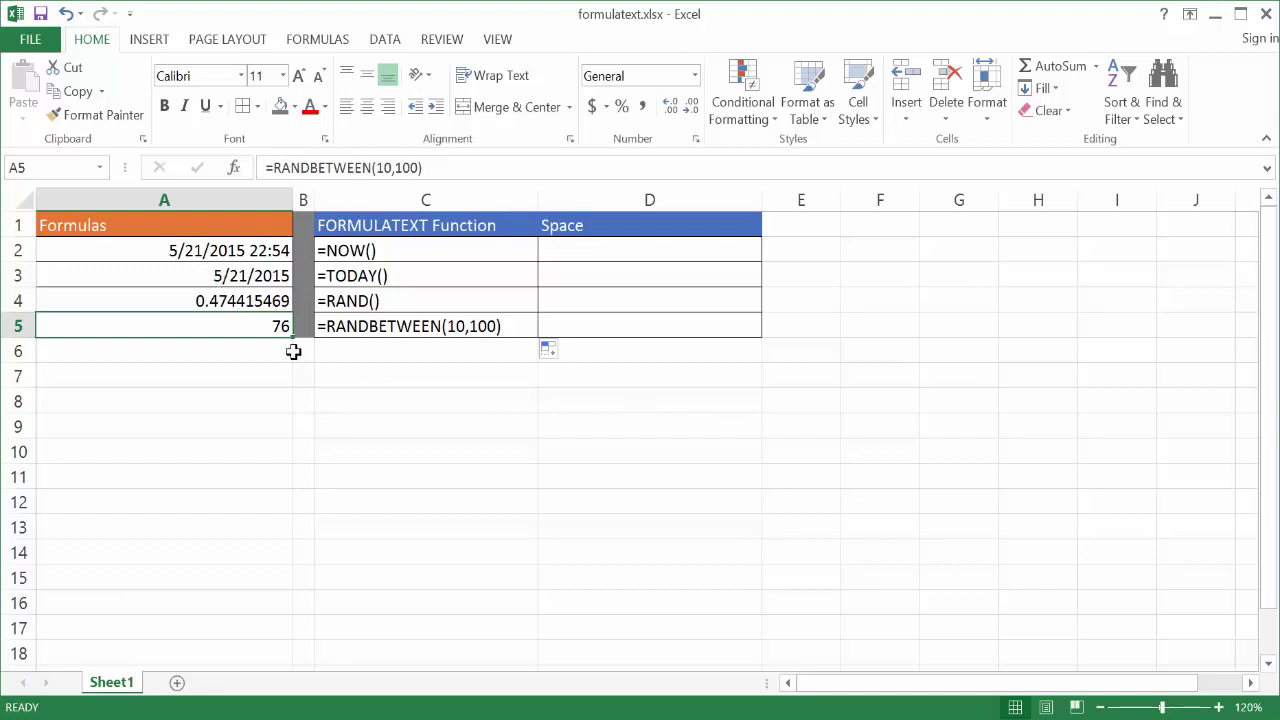
pyautogui.click(212, 252)
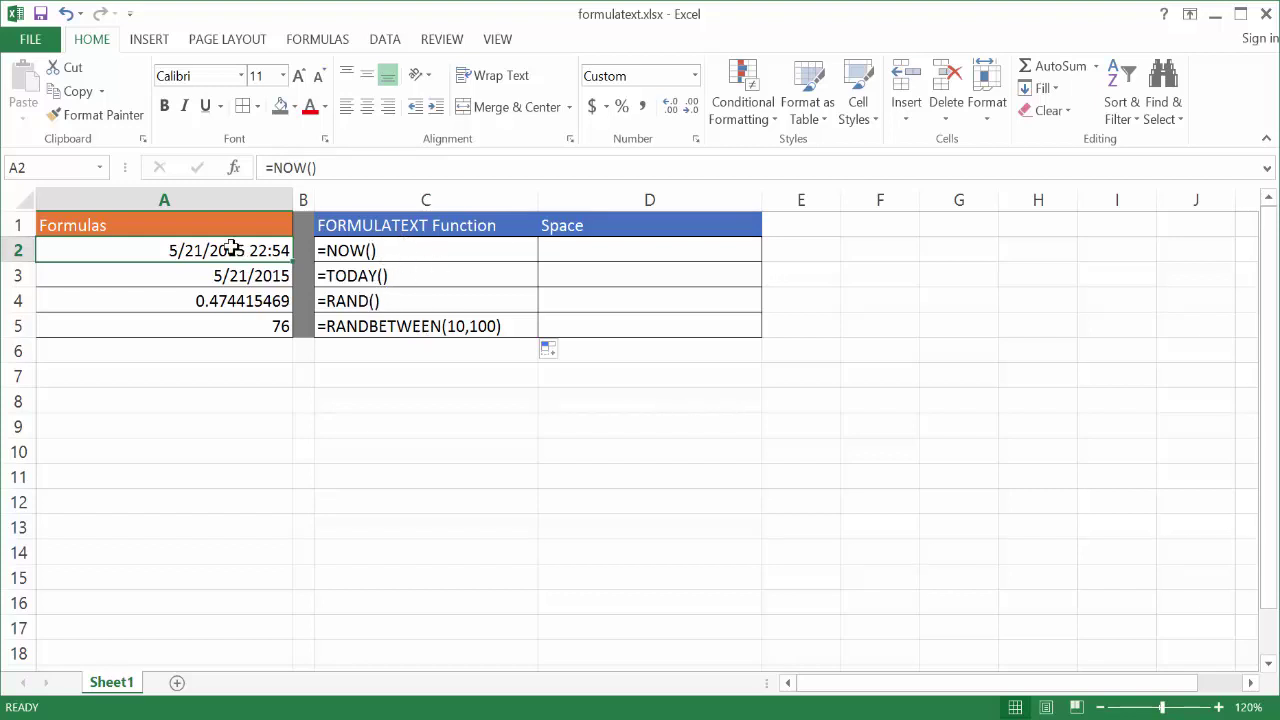
# Copy the formulas in A2:A5 and paste them starting at D2.
pyautogui.moveTo(231, 246); pyautogui.dragTo(231, 327)
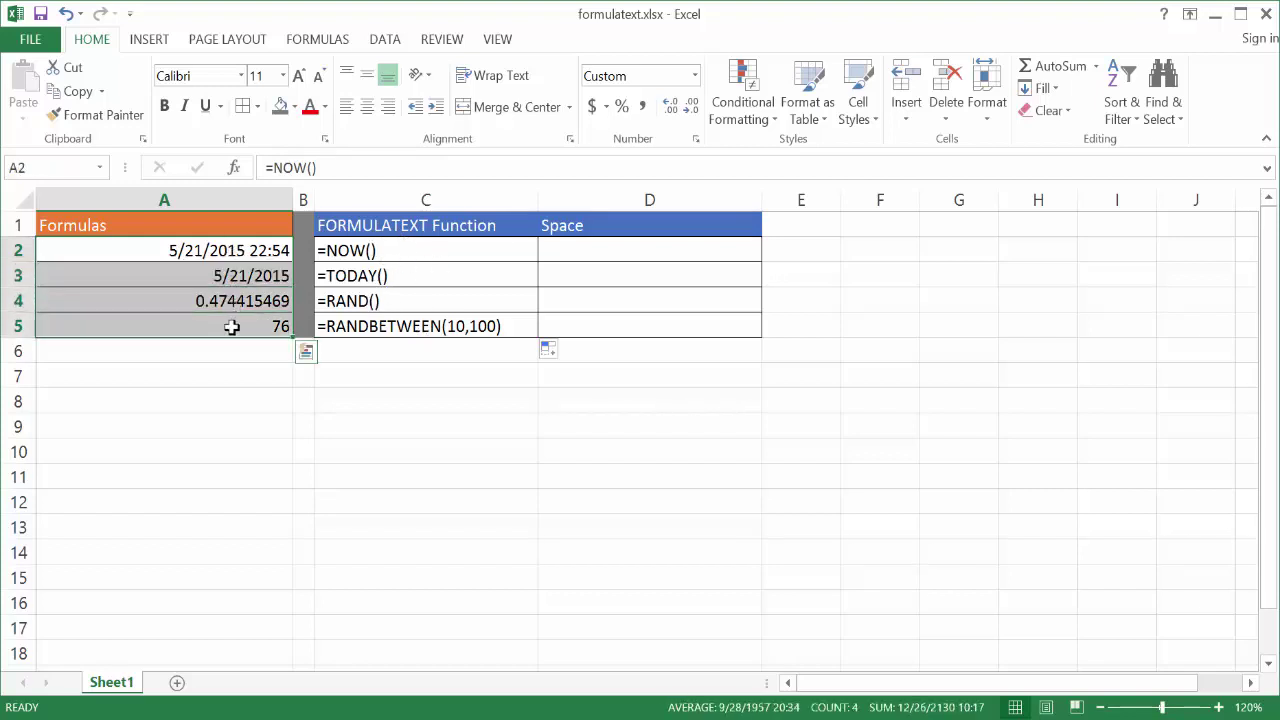
pyautogui.hotkey('ctrl', 'c')
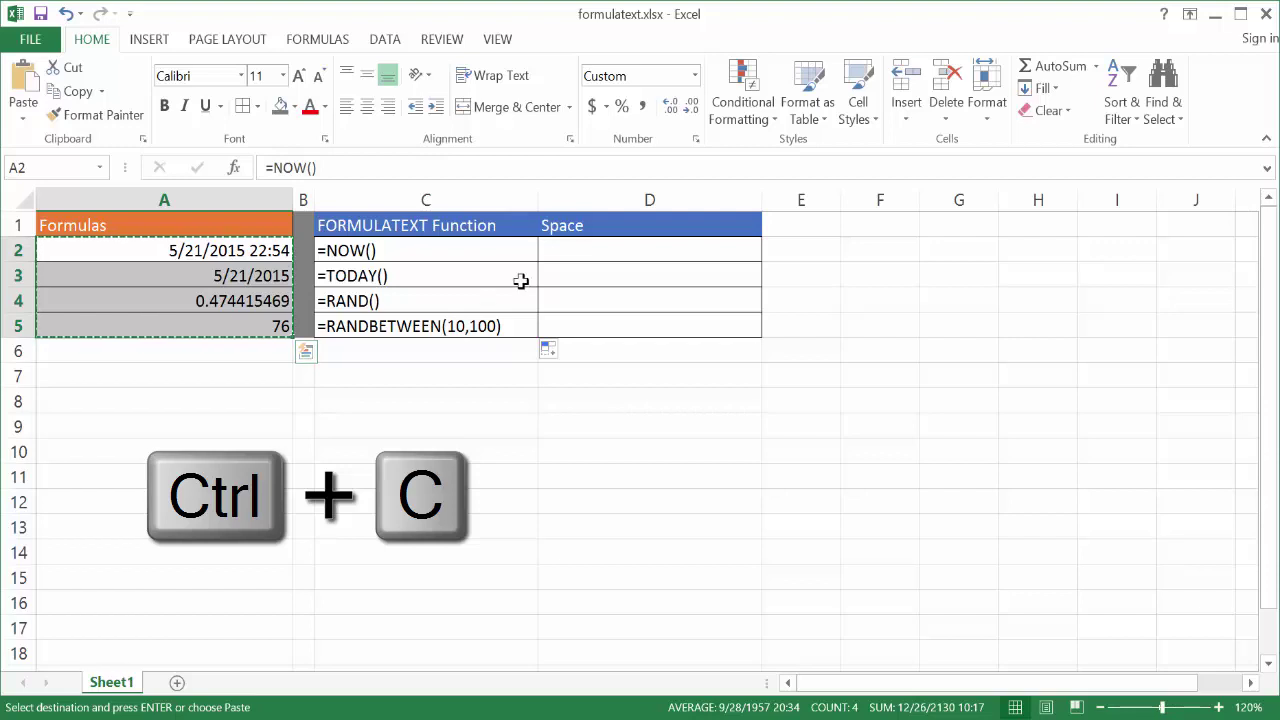
pyautogui.click(587, 250)
pyautogui.hotkey('ctrl', 'v')
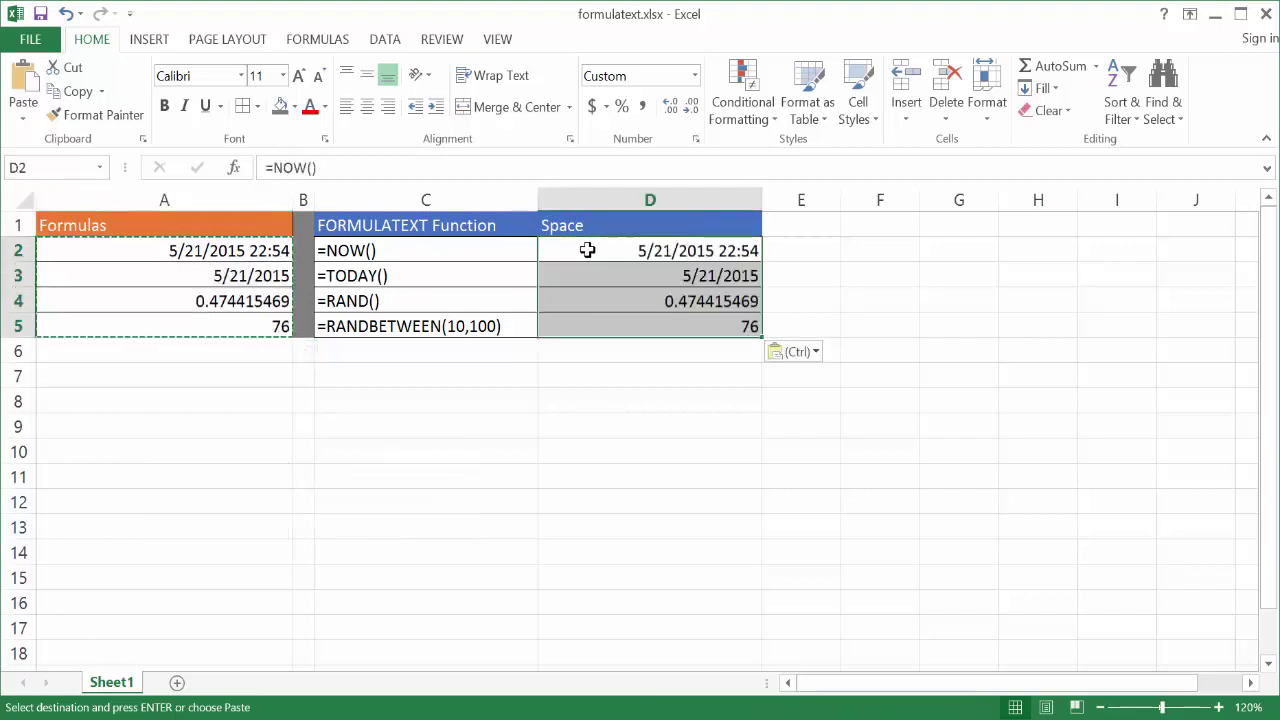
# Check the pasted formulas in D2 through D5, then select D2:D5.
pyautogui.click(628, 253)
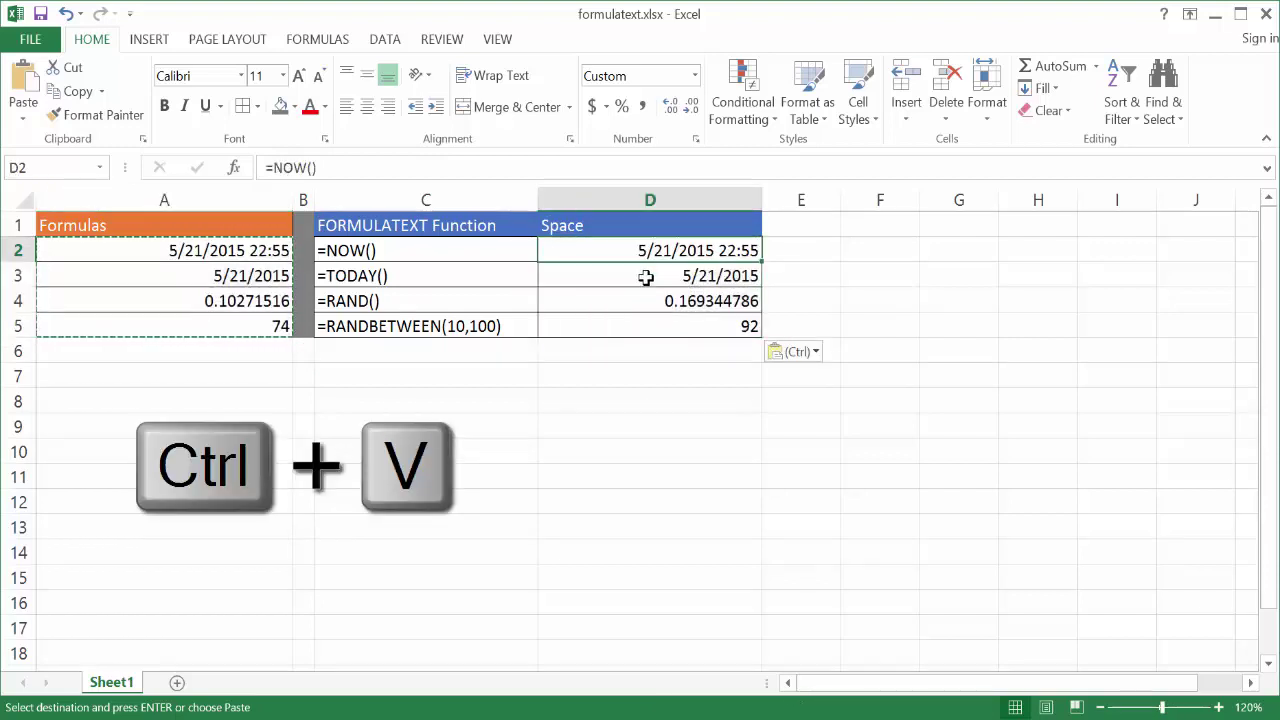
pyautogui.click(646, 279)
pyautogui.click(651, 303)
pyautogui.click(648, 322)
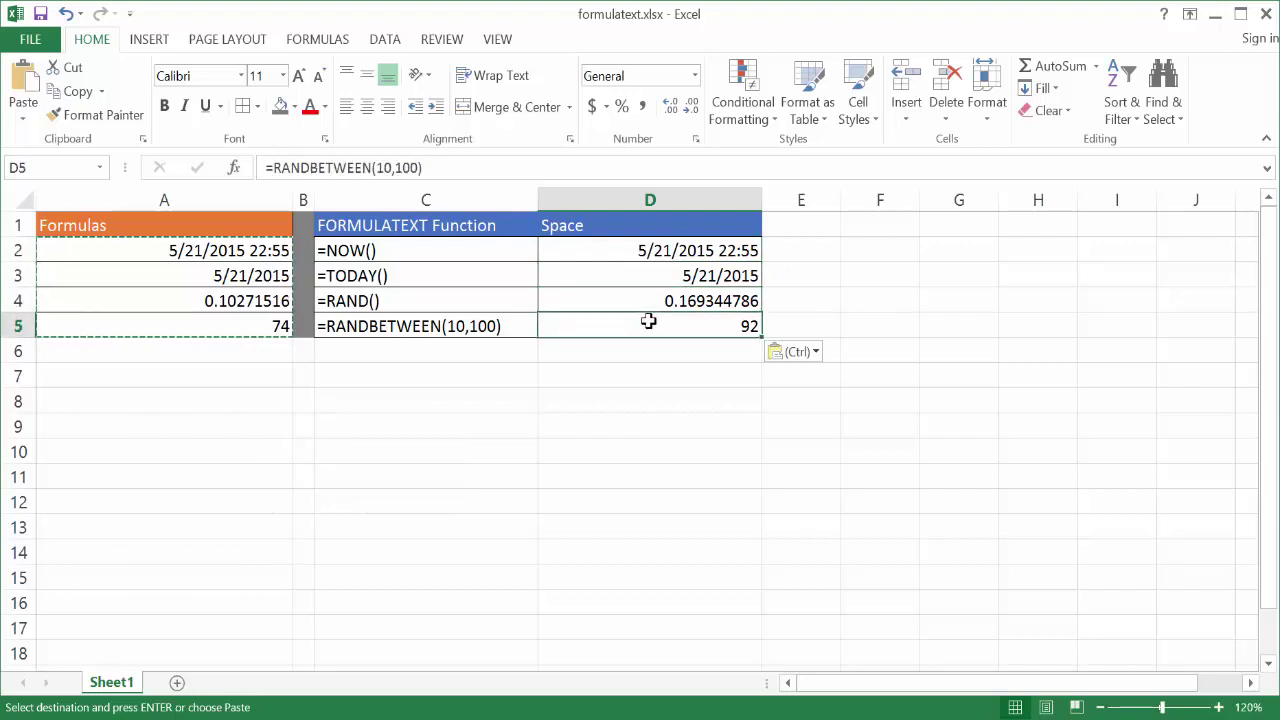
pyautogui.moveTo(651, 249); pyautogui.dragTo(650, 325)
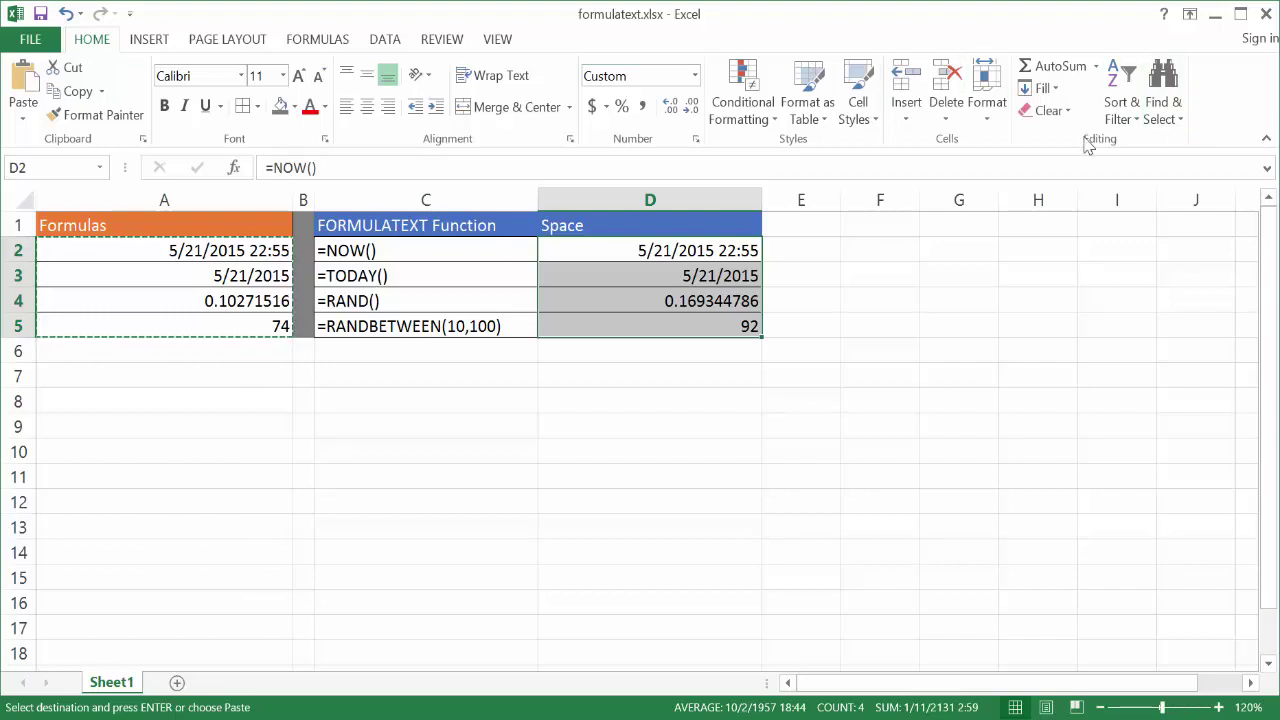
# Open Replace from Home > Find & Select and move the dialog clear of the table.
pyautogui.click(1163, 105)
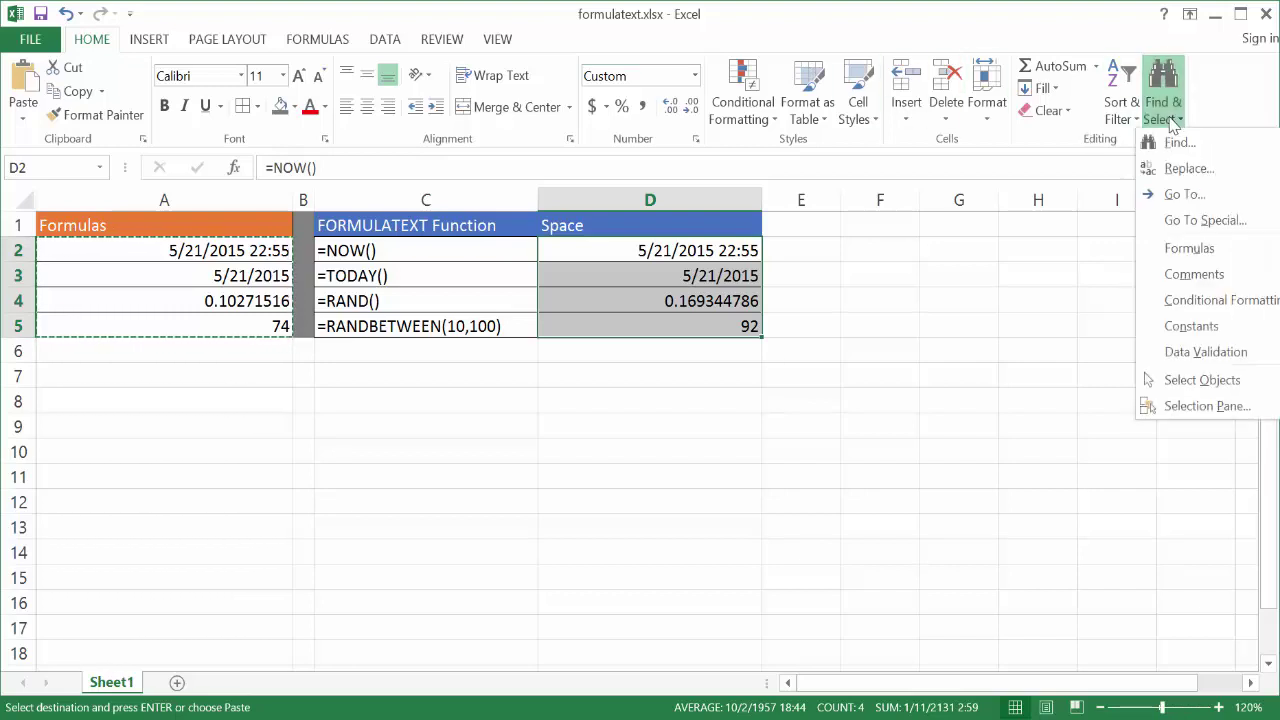
pyautogui.click(1208, 172)
pyautogui.moveTo(890, 443); pyautogui.dragTo(735, 392)
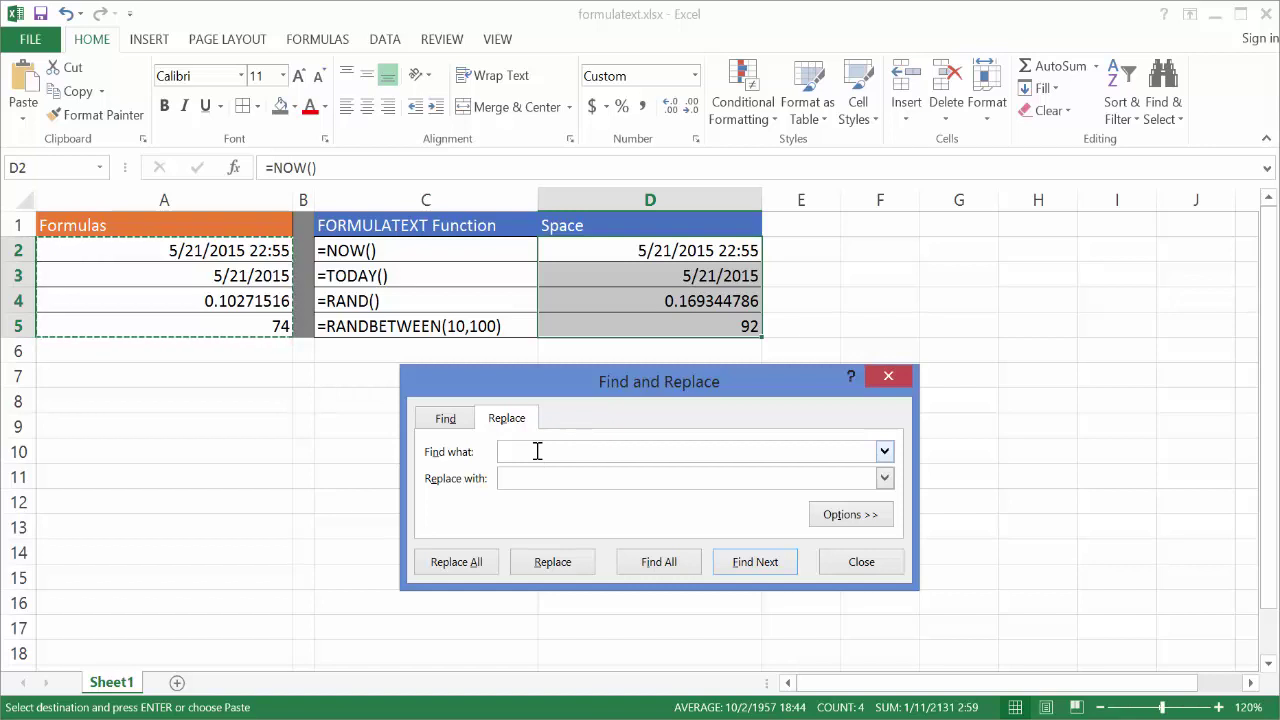
# Replace every = with ' =' in D2:D5, making 4 replacements, and dismiss the count message.
pyautogui.write('=')
pyautogui.click(512, 478)
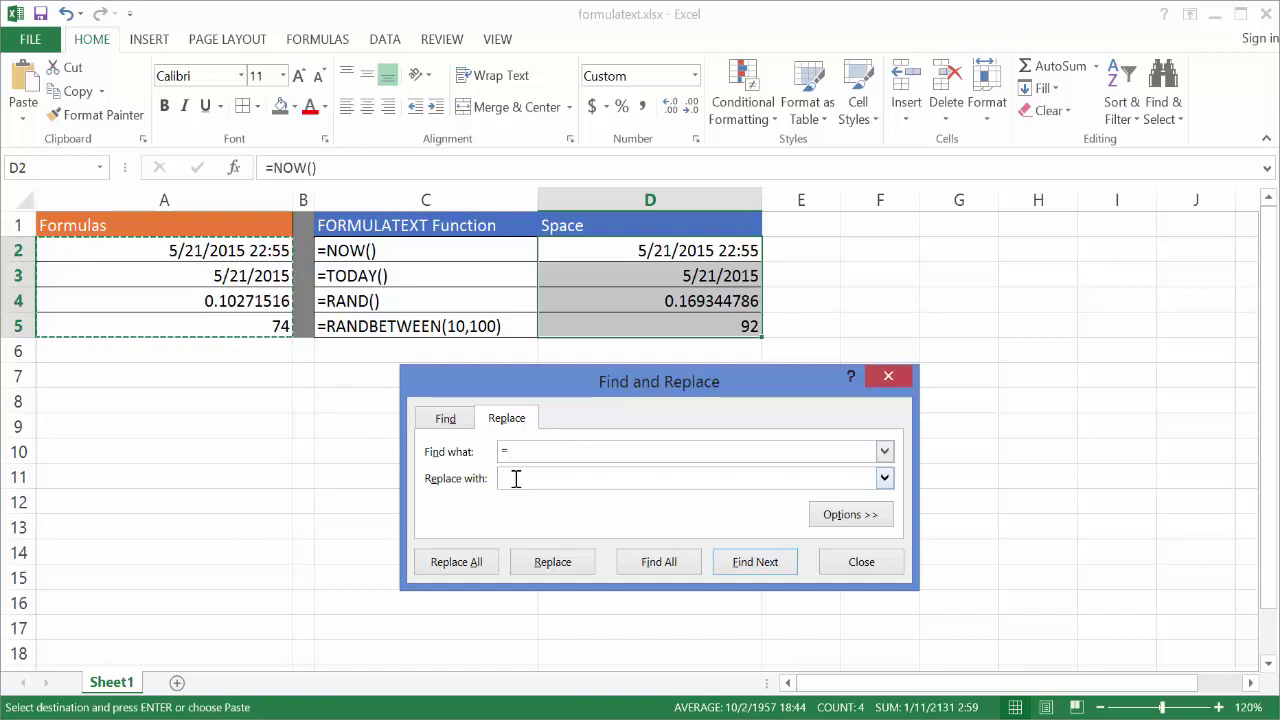
pyautogui.write('=')
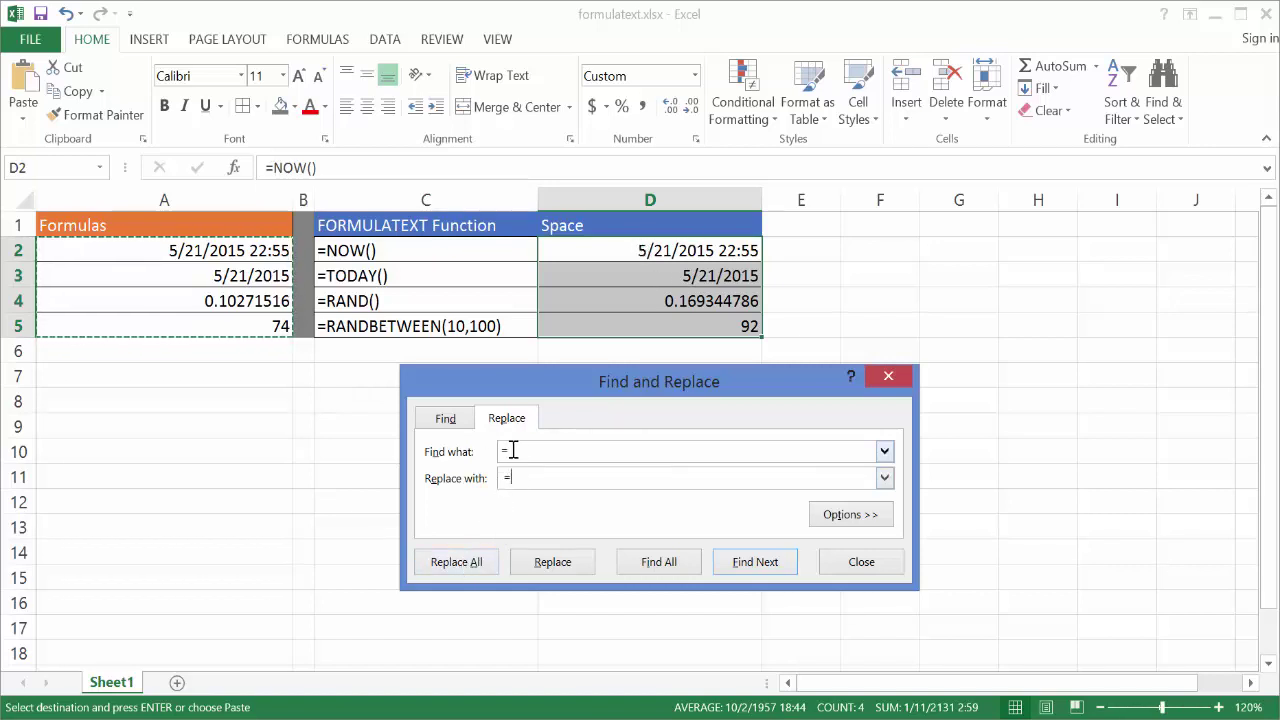
pyautogui.write('=')
pyautogui.click(478, 566)
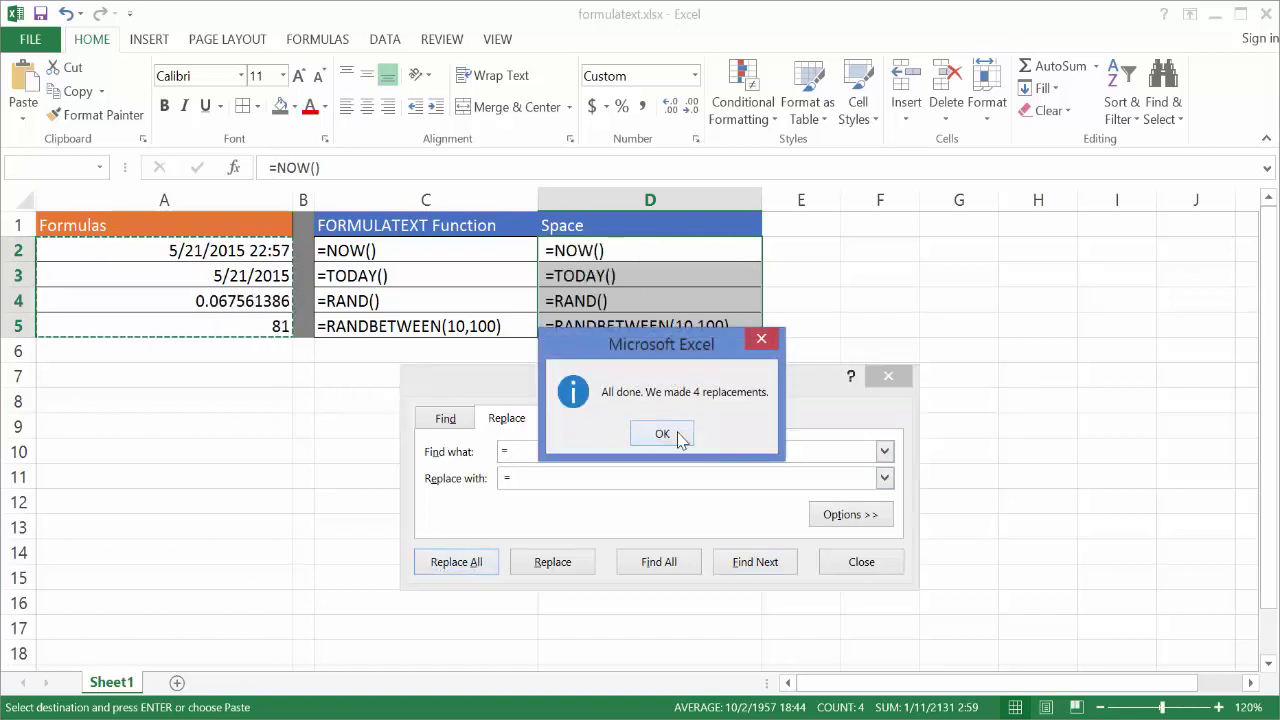
pyautogui.click(677, 438)
pyautogui.click(858, 561)
pyautogui.click(594, 250)
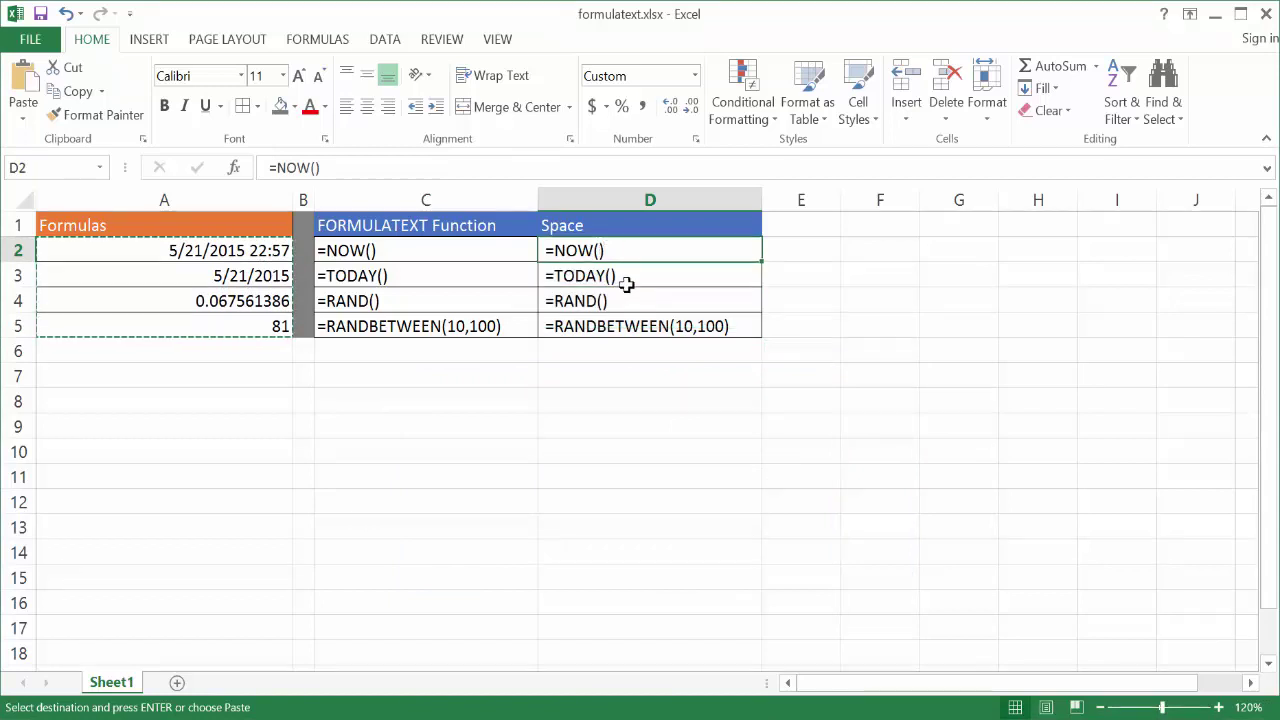
pyautogui.click(628, 282)
pyautogui.click(634, 300)
pyautogui.click(634, 328)
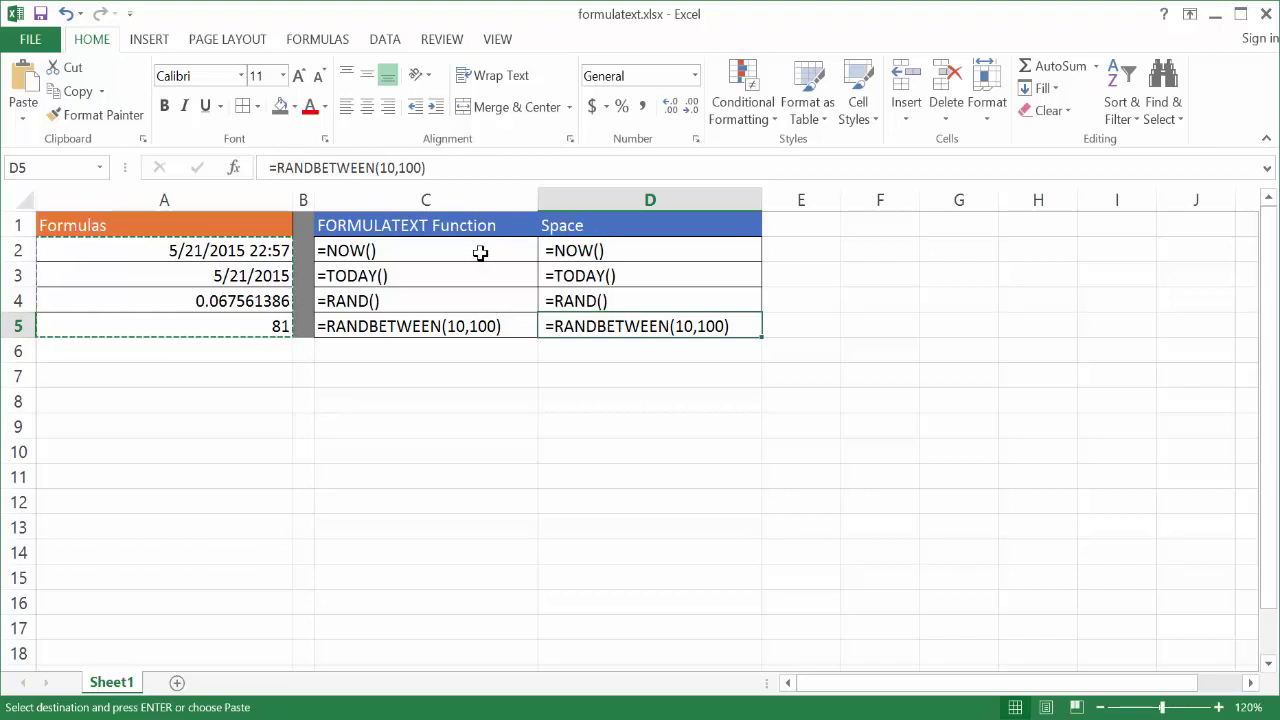
pyautogui.click(416, 253)
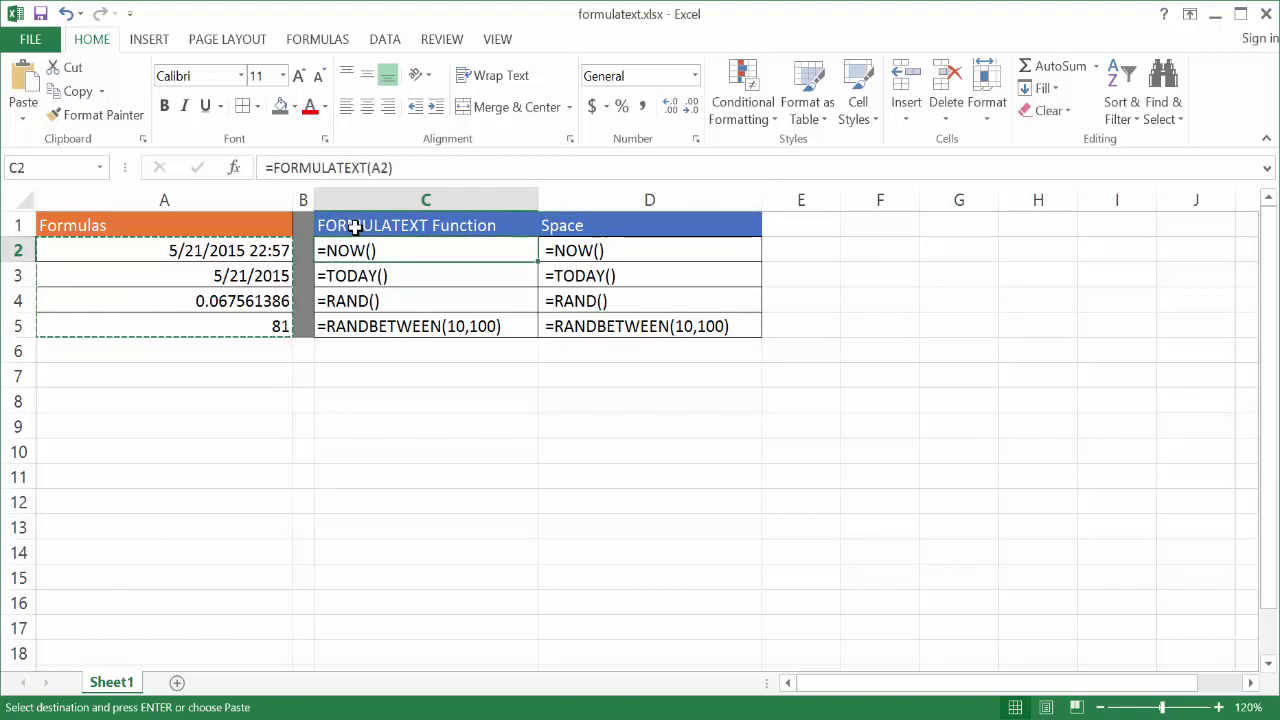